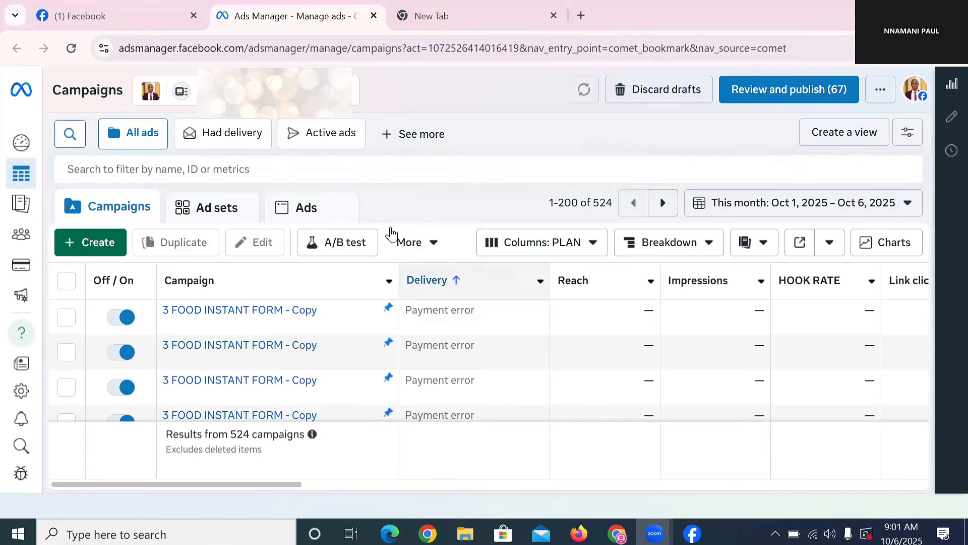
- Open Ads Manager from the Facebook home page in a new browser tab and switch to that tab
left_click(83, 16)
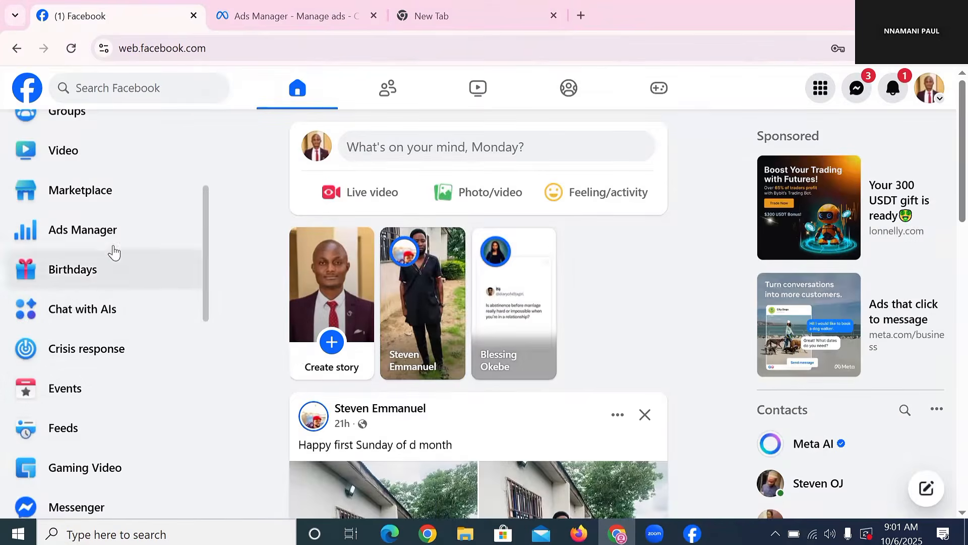
scroll(105, 460, "down", 8)
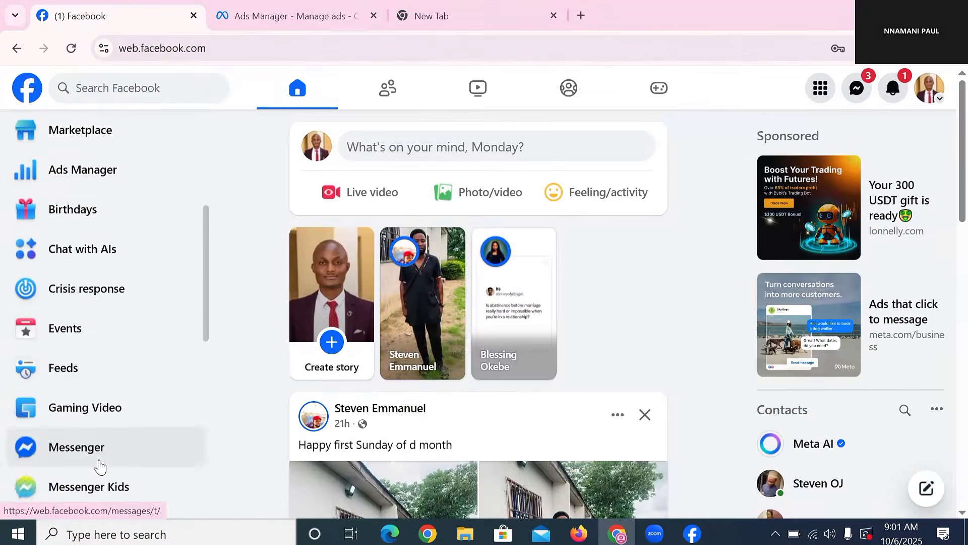
left_click(90, 402)
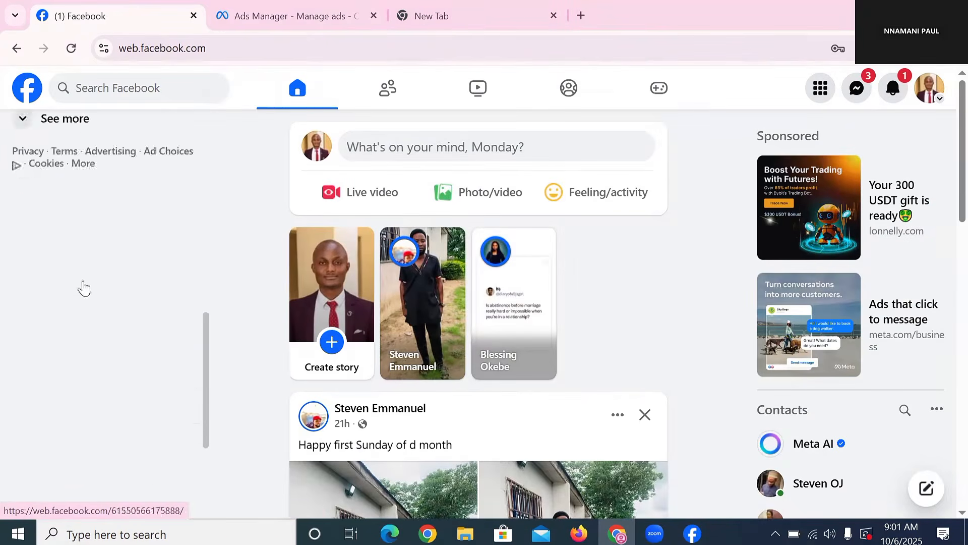
scroll(60, 312, "up", 1)
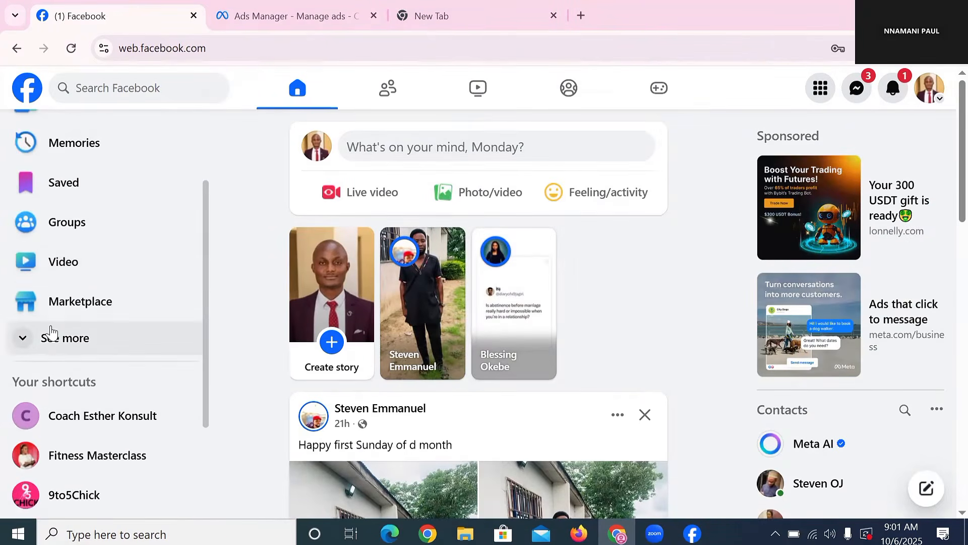
scroll(78, 242, "up", 3)
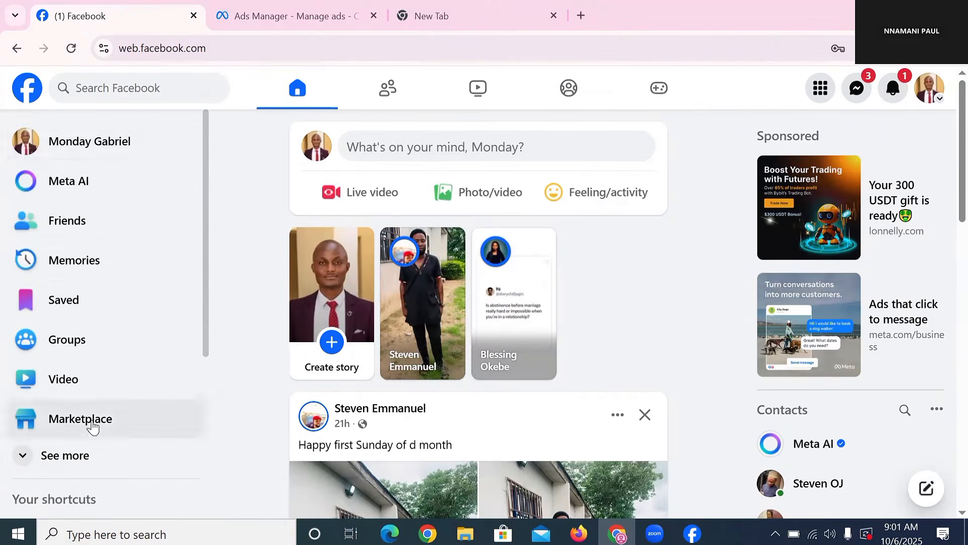
scroll(91, 424, "down", 2)
left_click(80, 382)
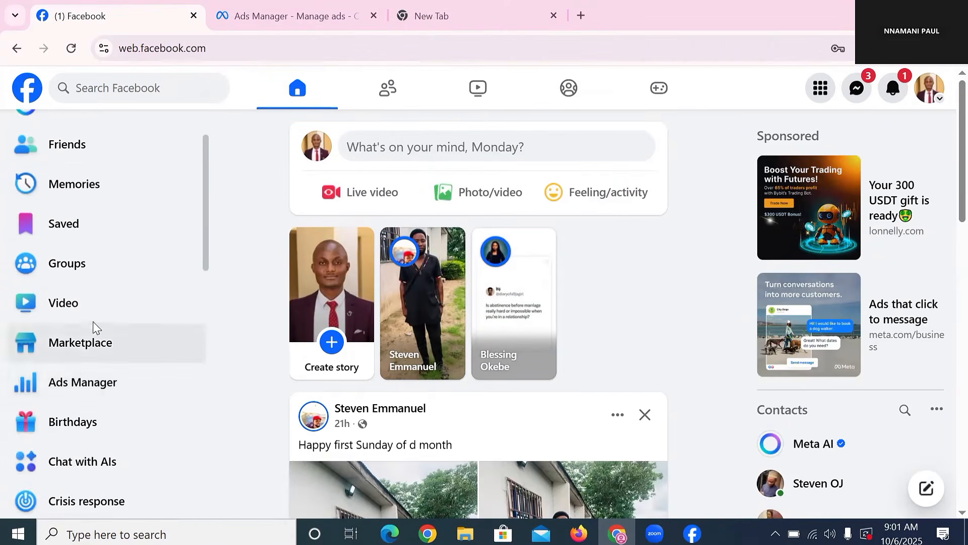
right_click(98, 386)
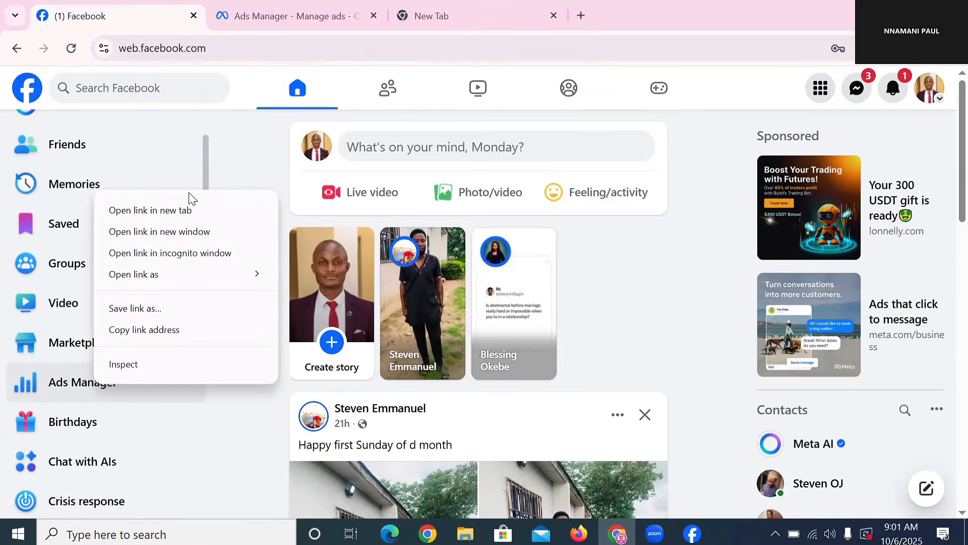
left_click(176, 211)
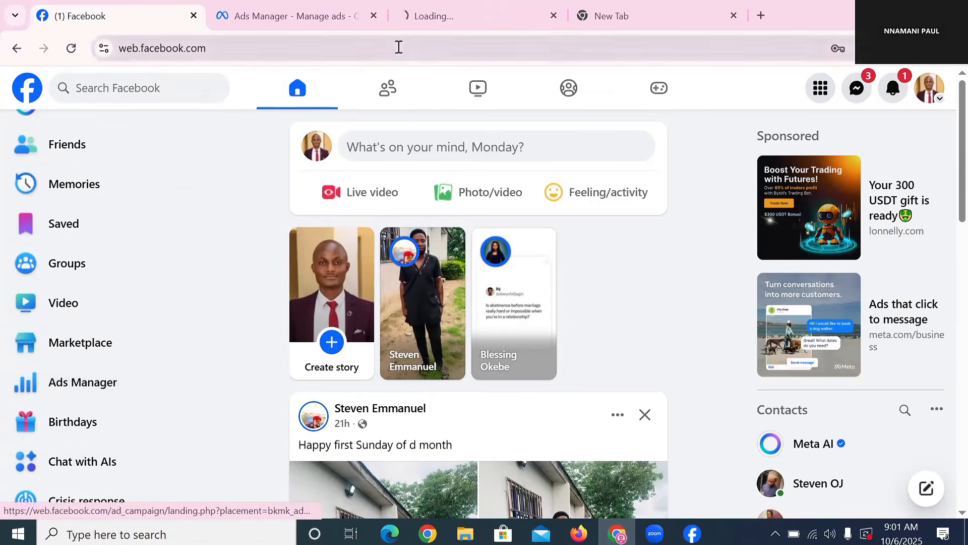
left_click(499, 11)
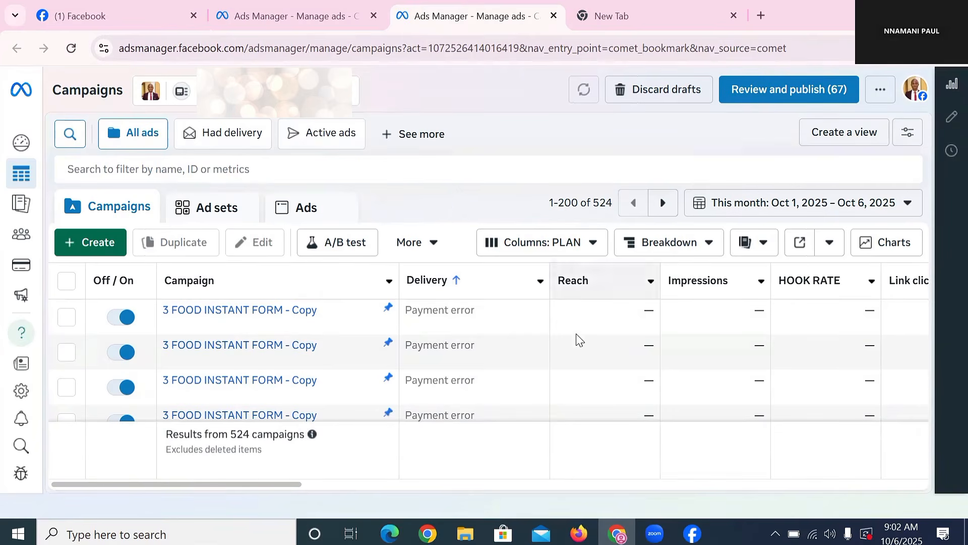
- Open Business settings from the Ads Manager tool list in a new browser tab and switch to it
scroll(356, 298, "down", 1)
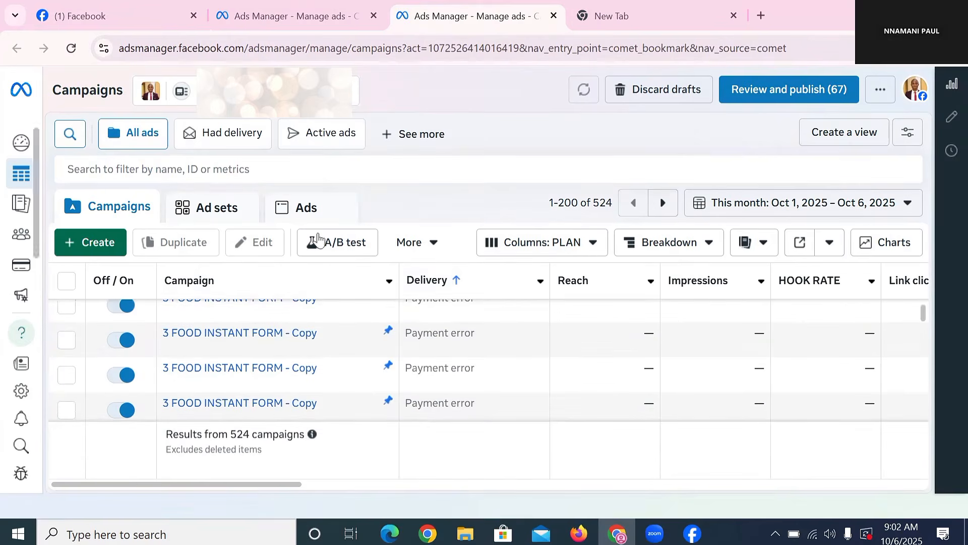
scroll(352, 346, "up", 1)
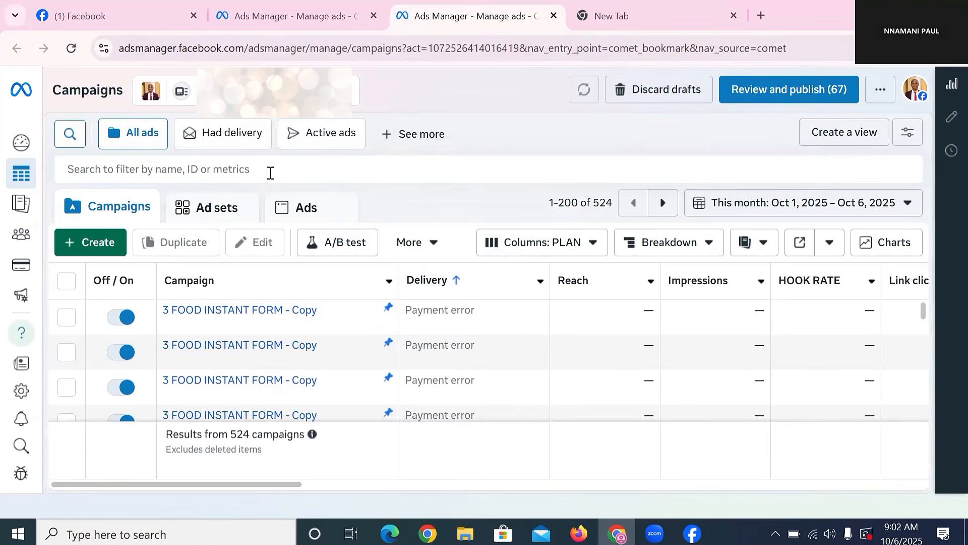
mouse_move(300, 344)
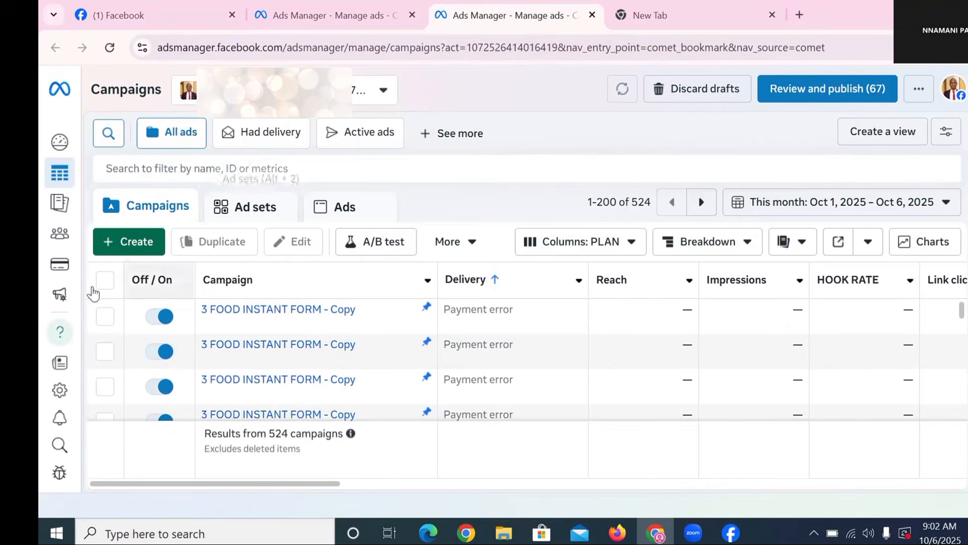
left_click(86, 359)
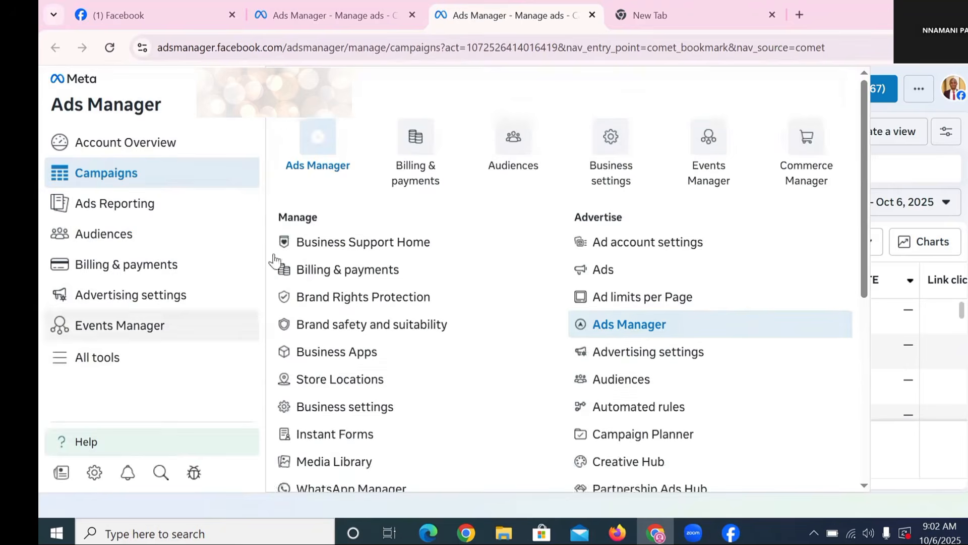
right_click(635, 195)
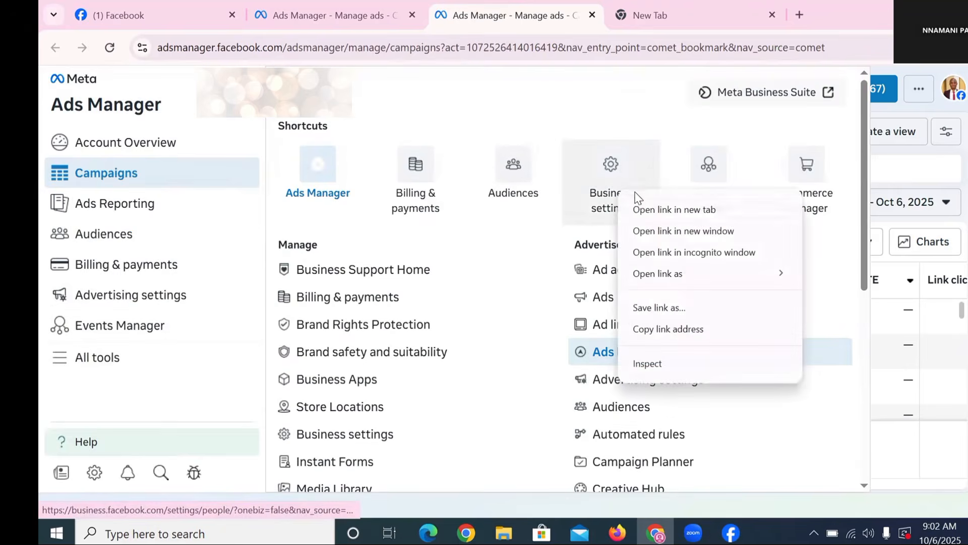
left_click(656, 210)
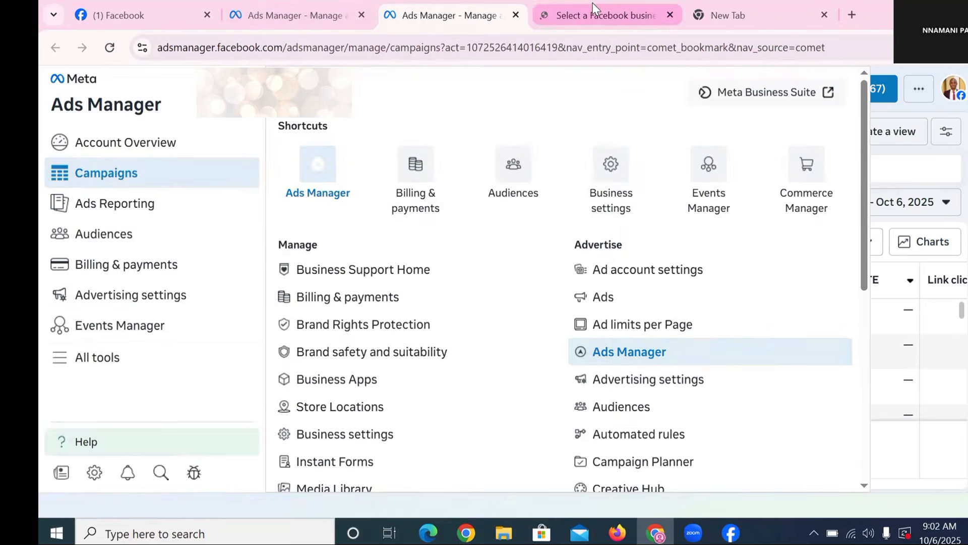
left_click(592, 3)
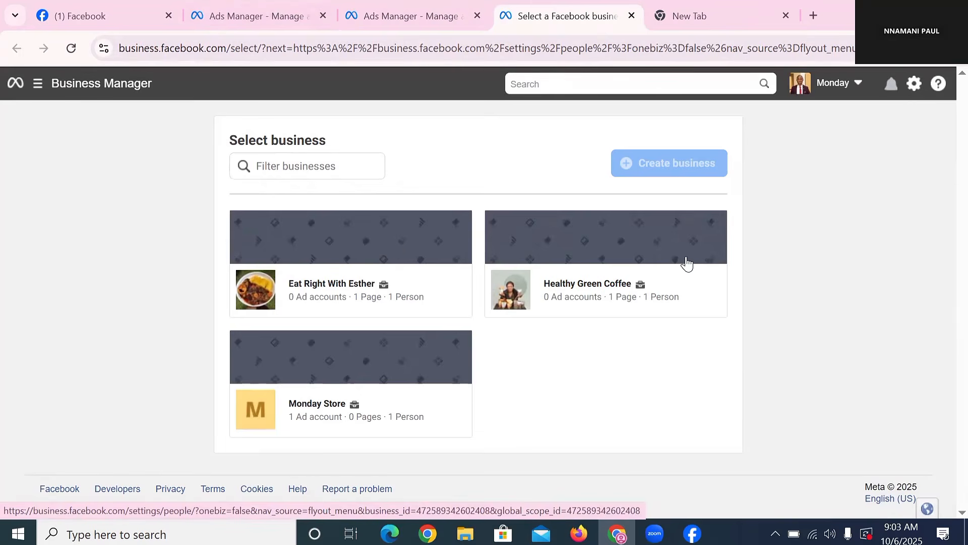
- Select the Eat Right With Esther business, start a new ad account for it and enter the ad account name
left_click(421, 249)
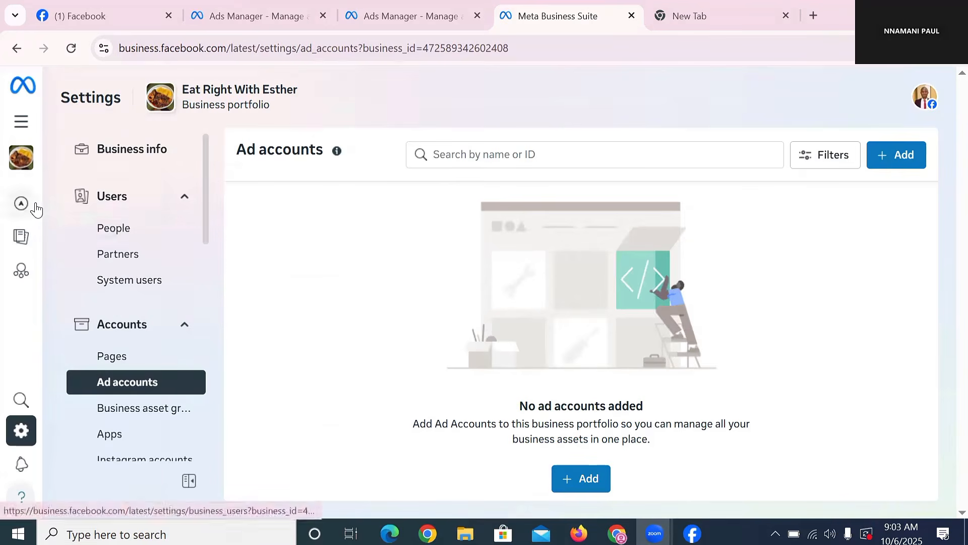
mouse_move(35, 207)
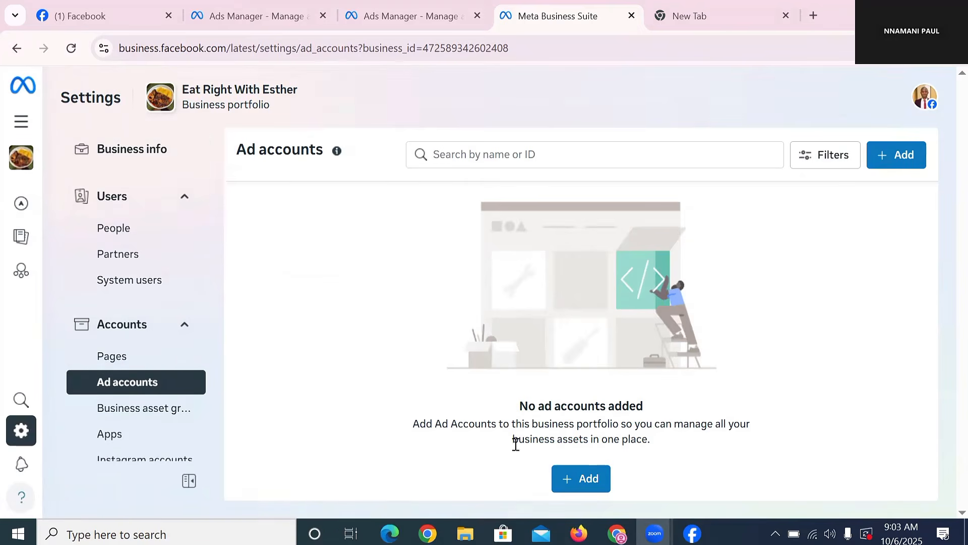
left_click(575, 479)
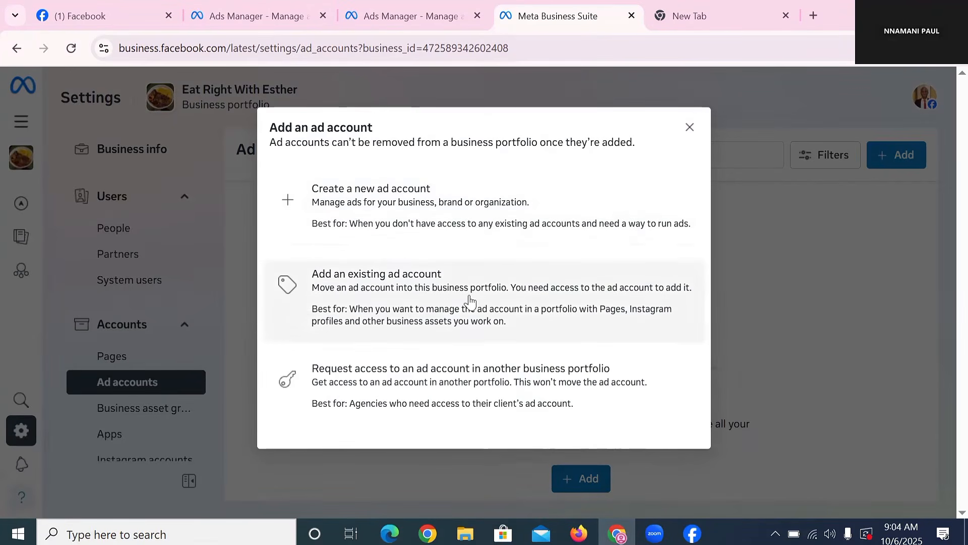
left_click(401, 220)
left_click(445, 183)
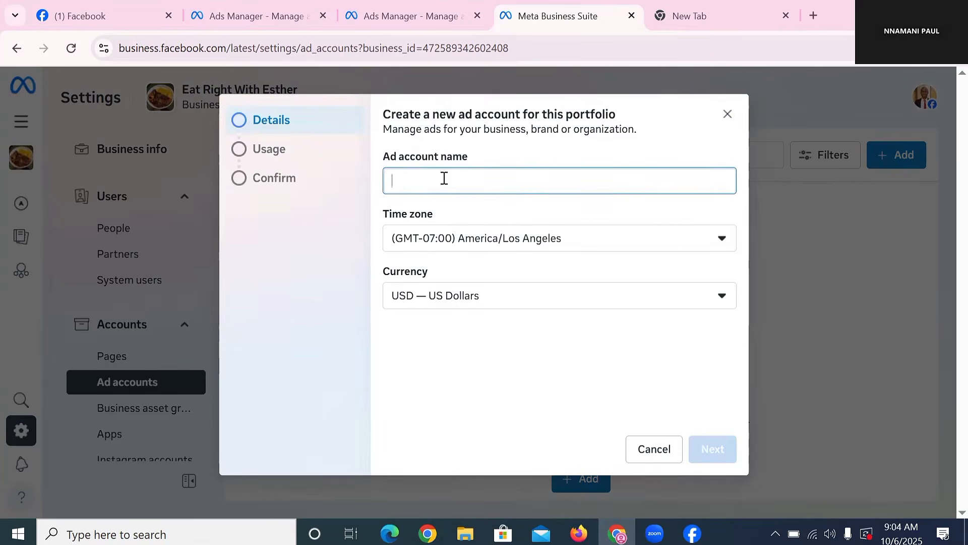
type("PAUL")
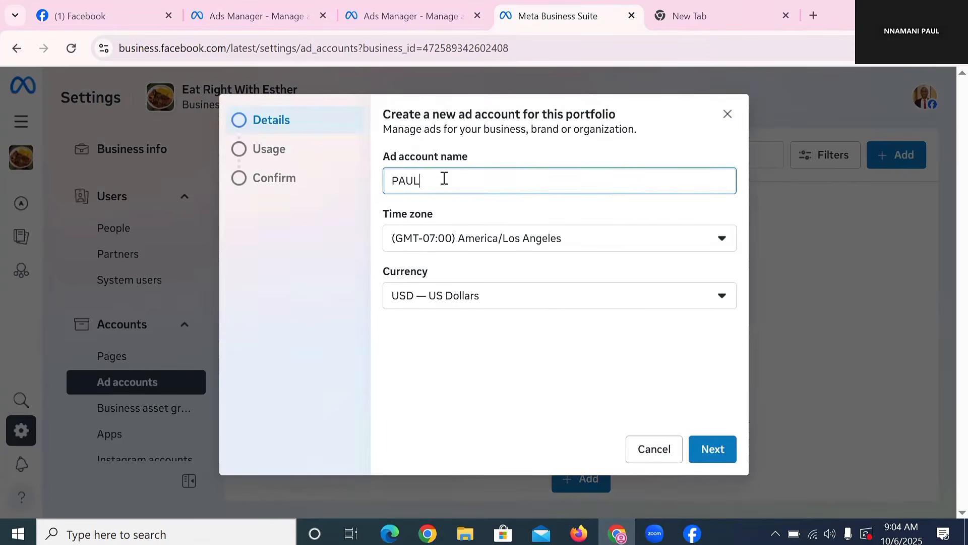
type(" AD")
- Set the new ad account's time zone to (GMT+01:00) Africa/Lagos
left_click(454, 239)
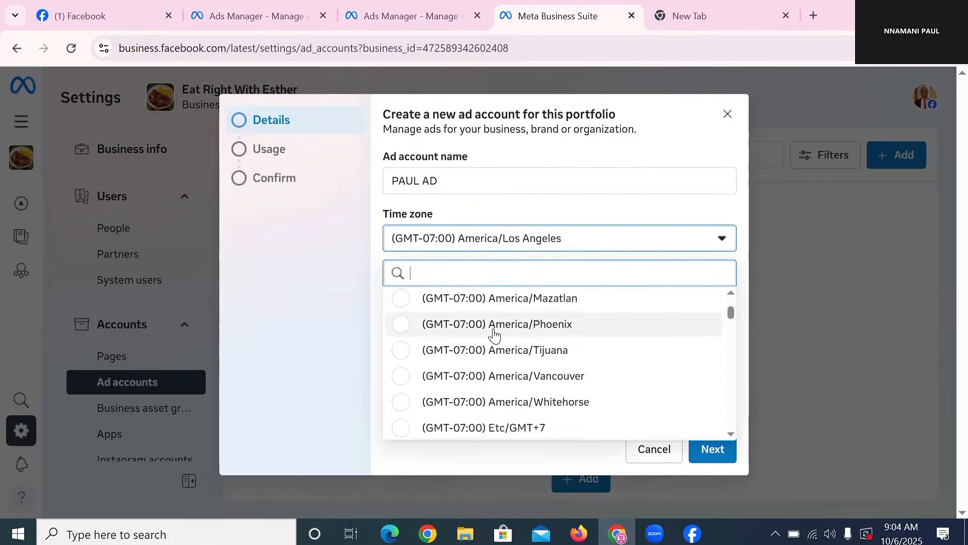
scroll(523, 362, "down", 3)
scroll(525, 362, "down", 5)
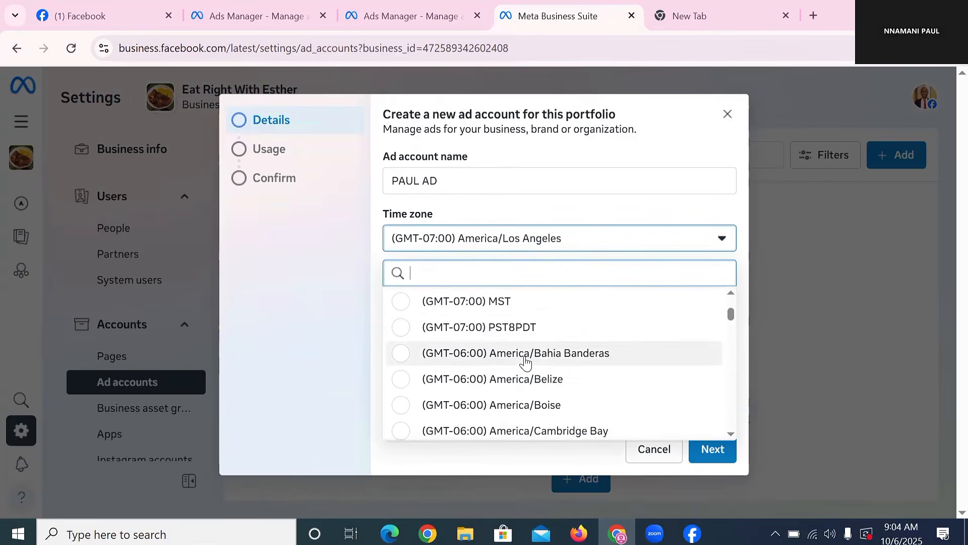
scroll(524, 362, "down", 10)
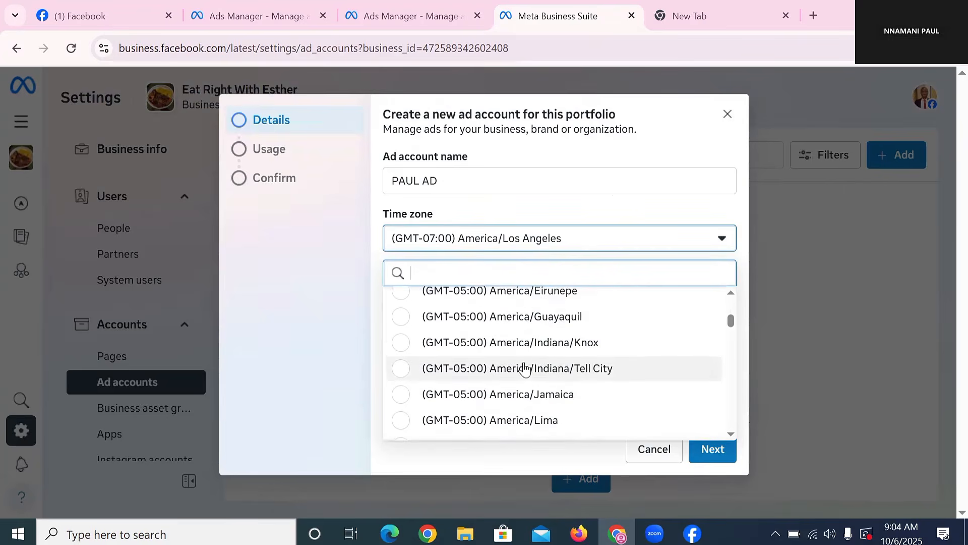
type("LAGO")
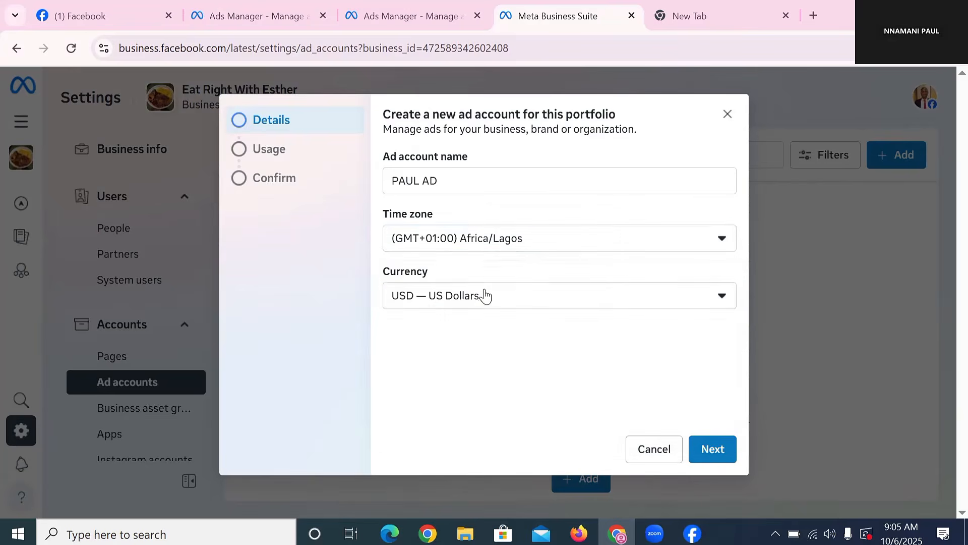
- Set the new ad account's currency to NGN — Nigerian Naira
left_click(617, 295)
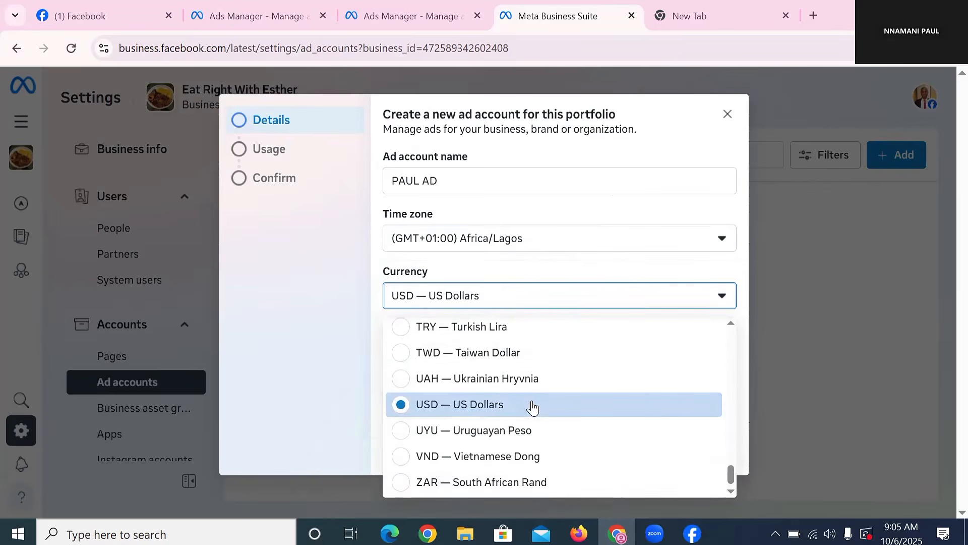
scroll(533, 408, "up", 12)
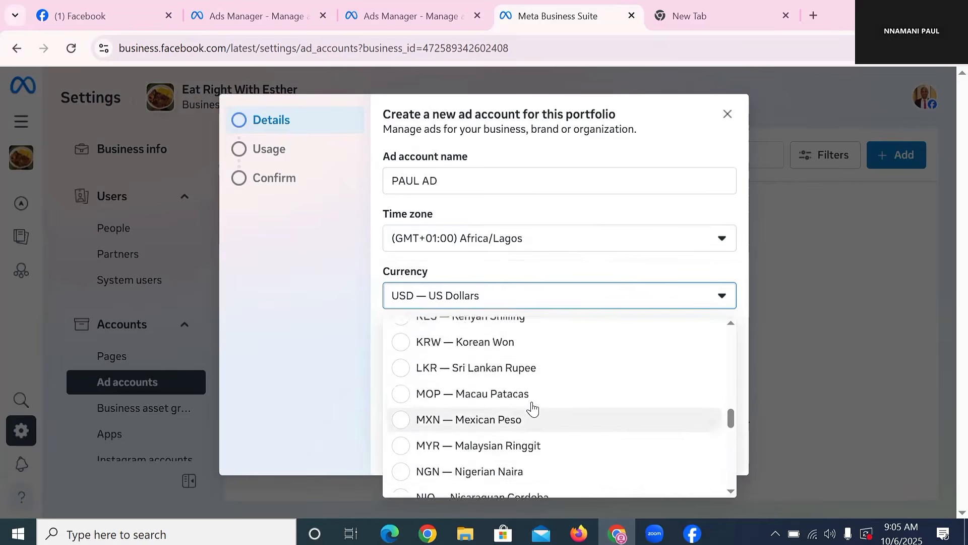
scroll(532, 398, "up", 4)
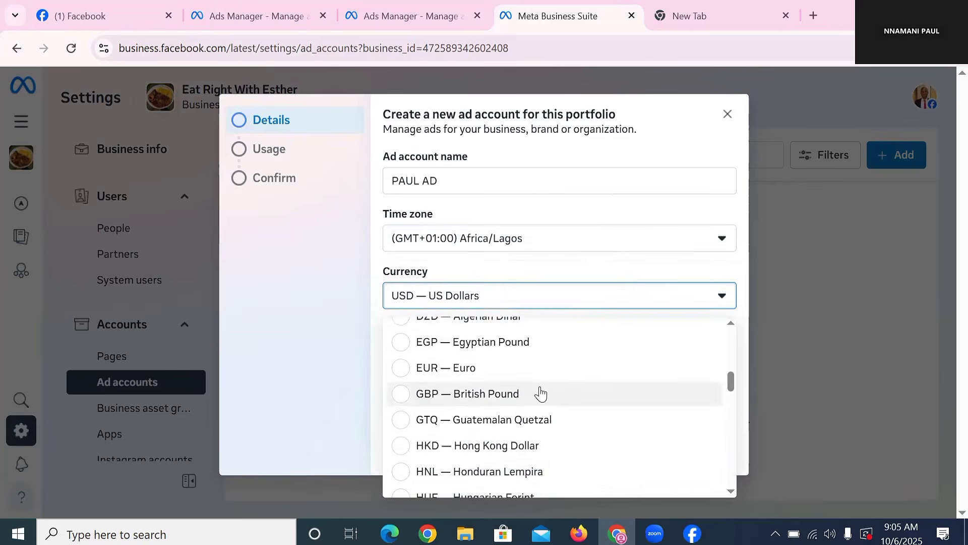
scroll(541, 394, "down", 4)
scroll(542, 395, "down", 5)
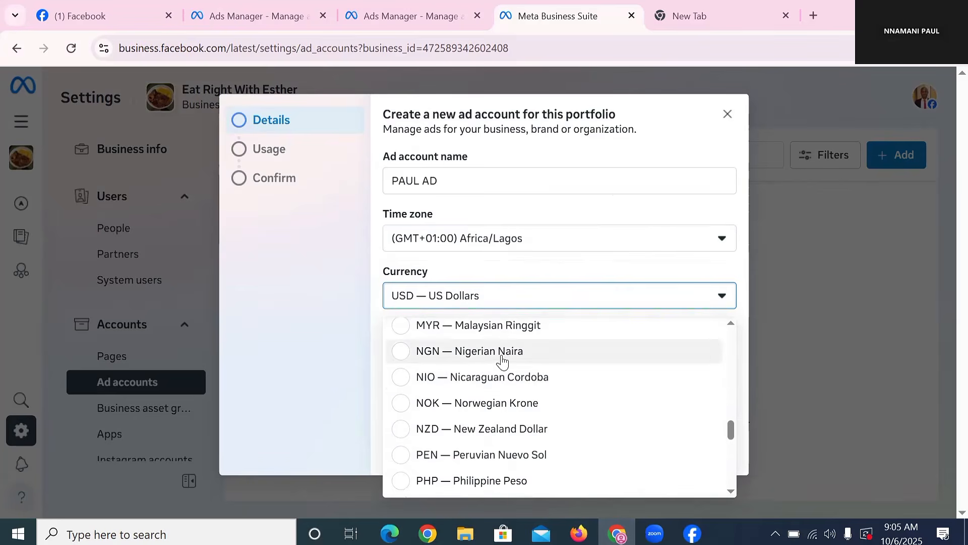
left_click(404, 350)
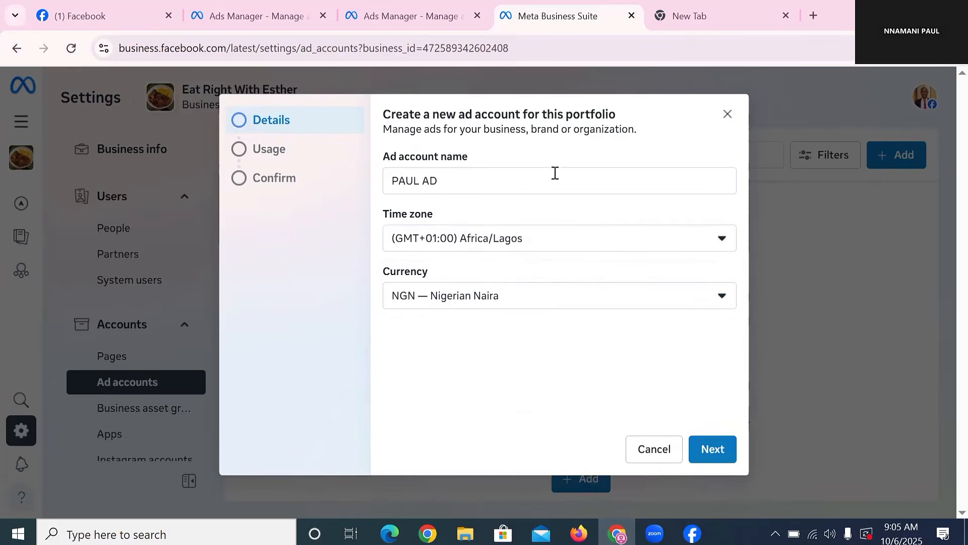
- Keep the ad account's usage as My business, agree to the commercial terms and advertising policies, and create the account
left_click(708, 449)
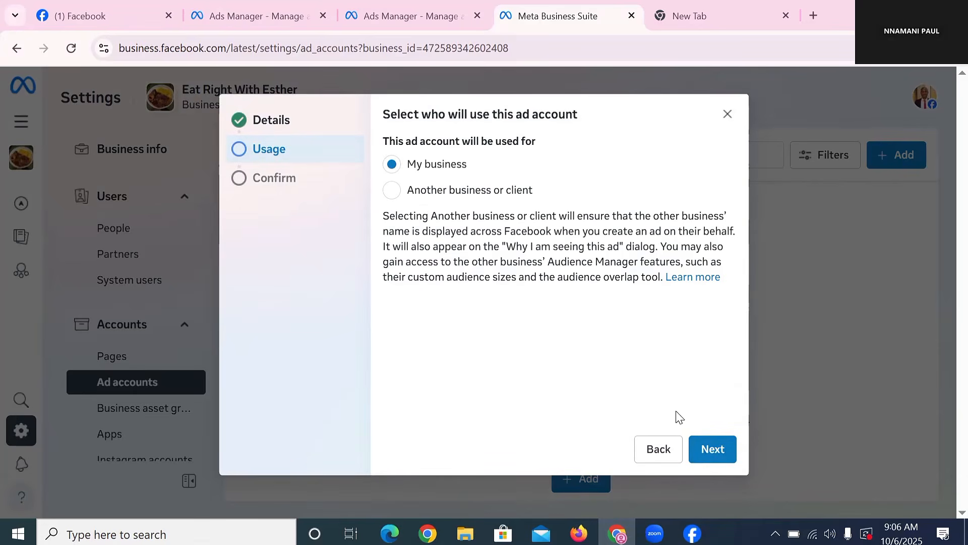
left_click(715, 450)
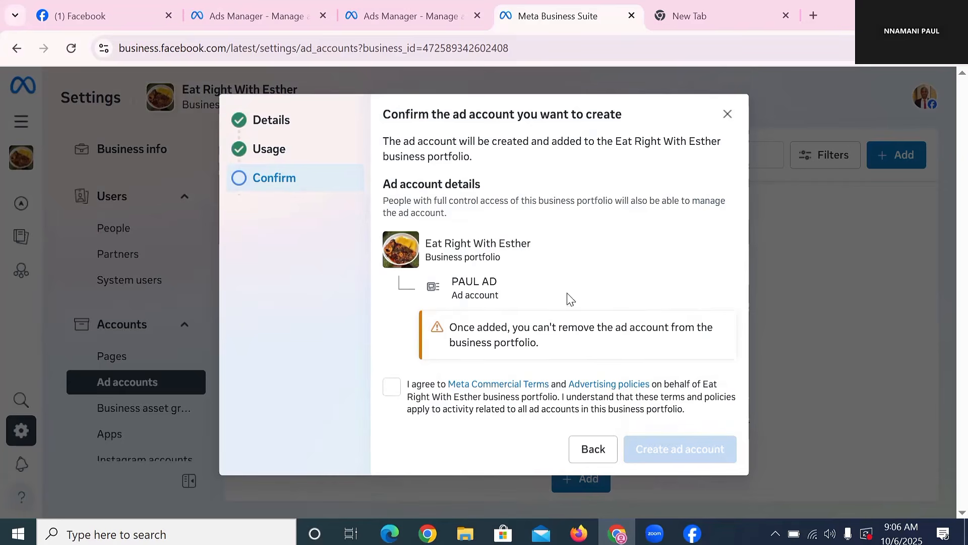
left_click(393, 386)
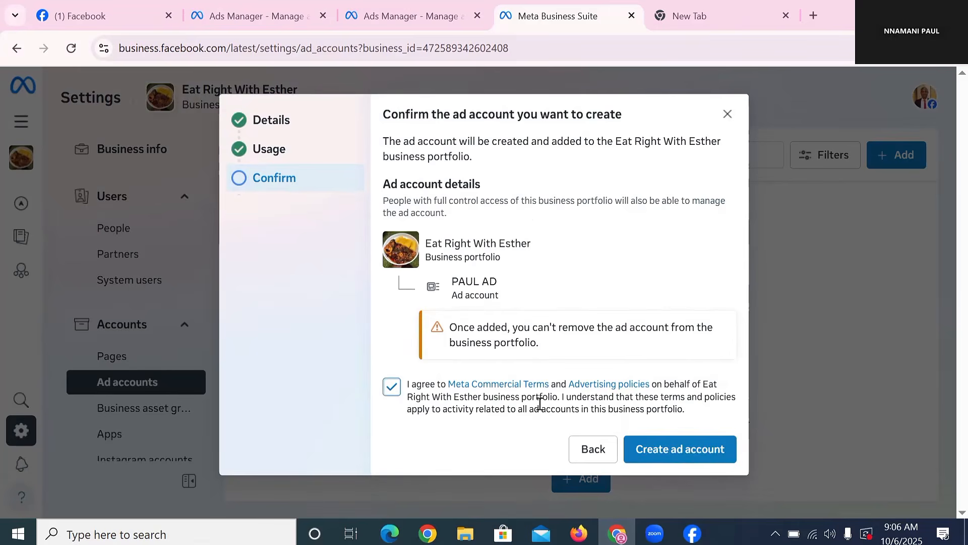
left_click(706, 451)
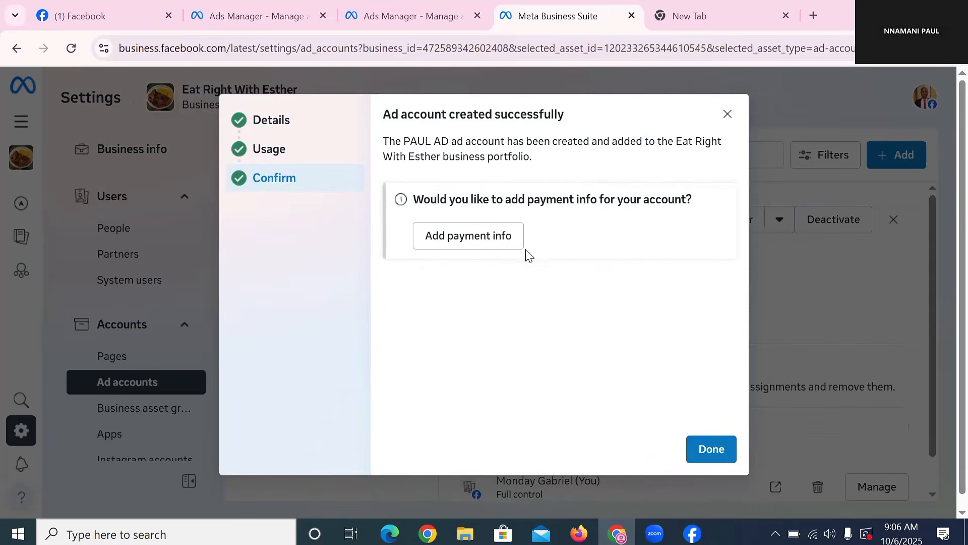
left_click_drag(383, 115, 535, 155)
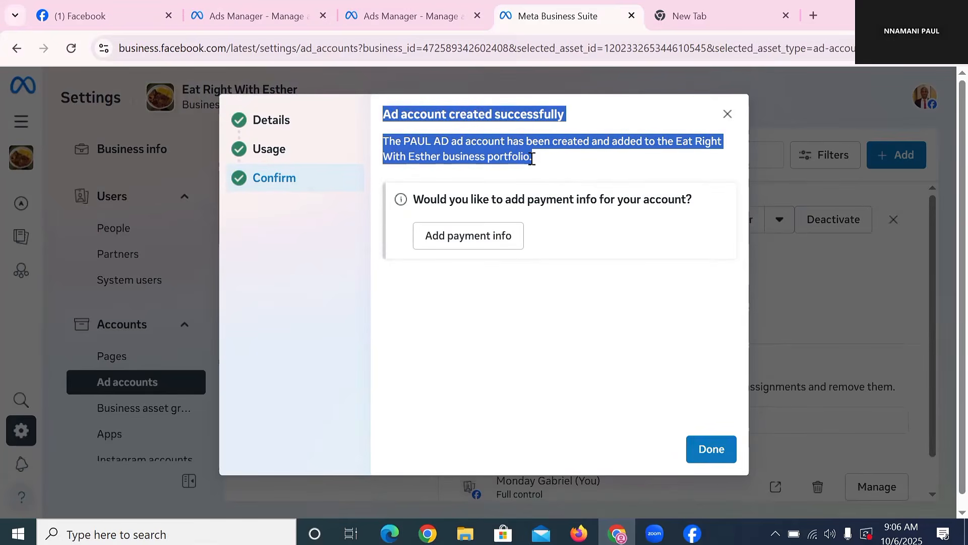
- Start adding payment info for the new ad account, keeping Nigeria, Nigerian Naira and the Lagos, Africa (GMT+01:00) time zone
left_click(660, 288)
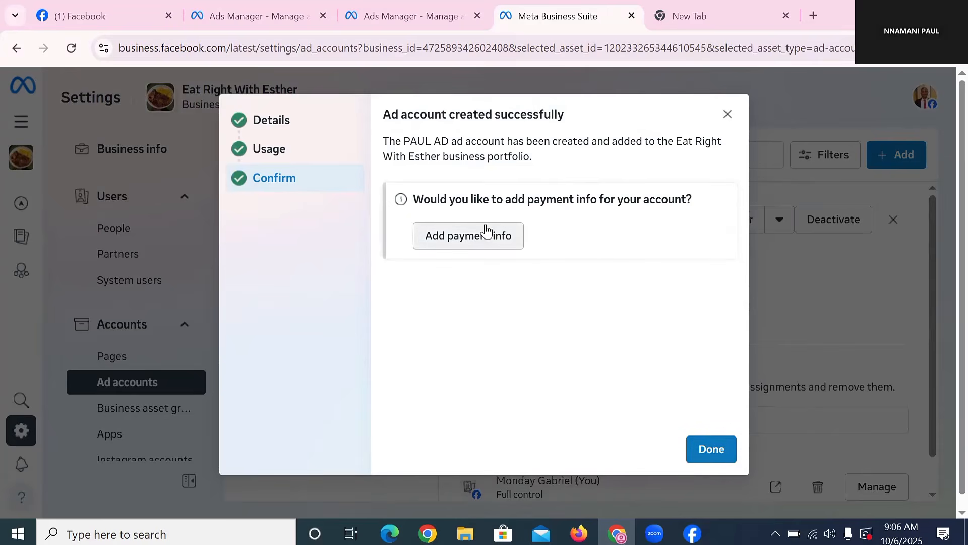
left_click(467, 241)
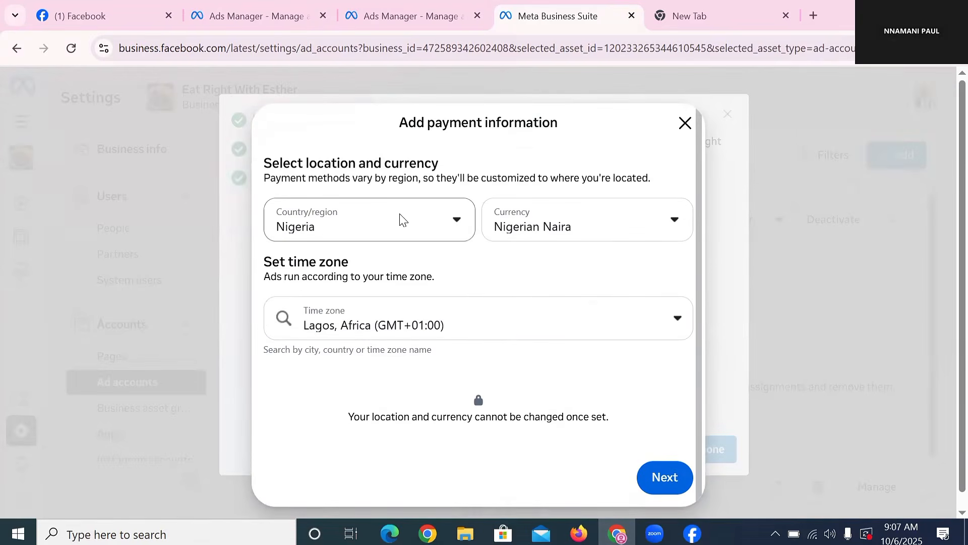
left_click(657, 479)
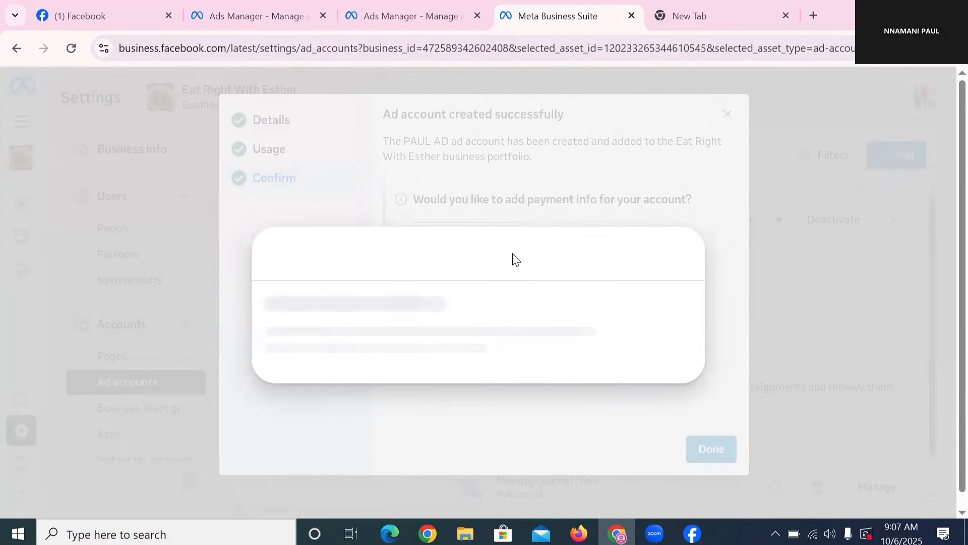
- Go through the available payment methods, choose Pay by Bank Transfer and continue
scroll(502, 264, "down", 3)
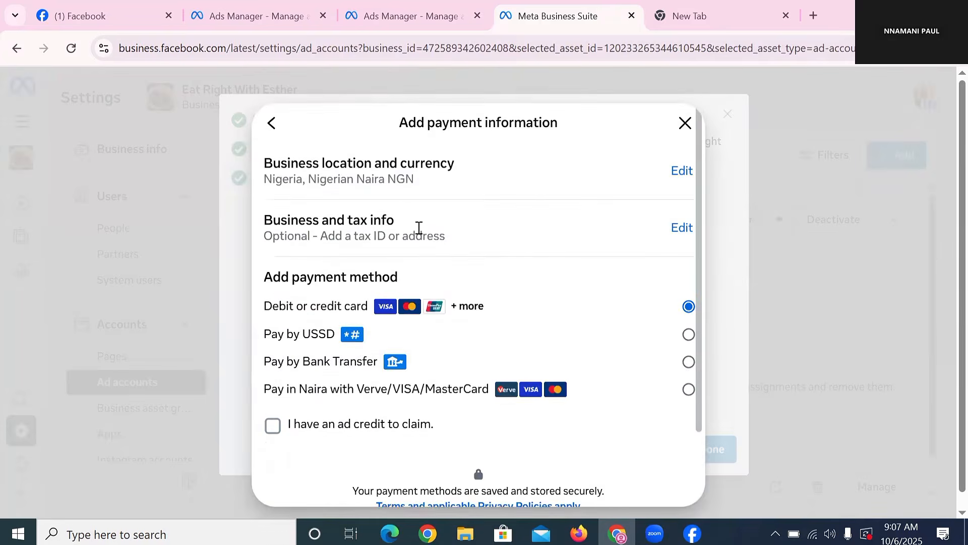
scroll(471, 227, "up", 3)
scroll(532, 337, "down", 2)
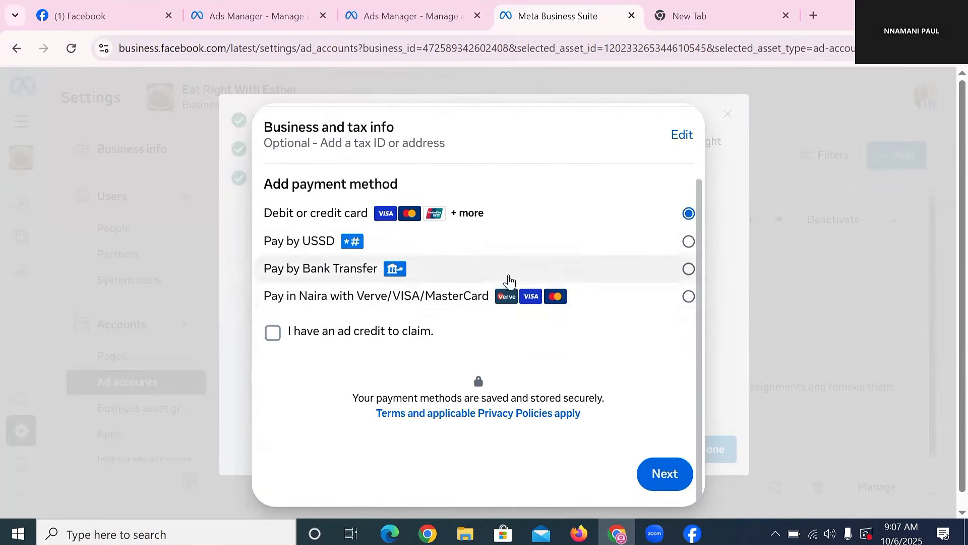
left_click(557, 293)
left_click(557, 281)
left_click(564, 244)
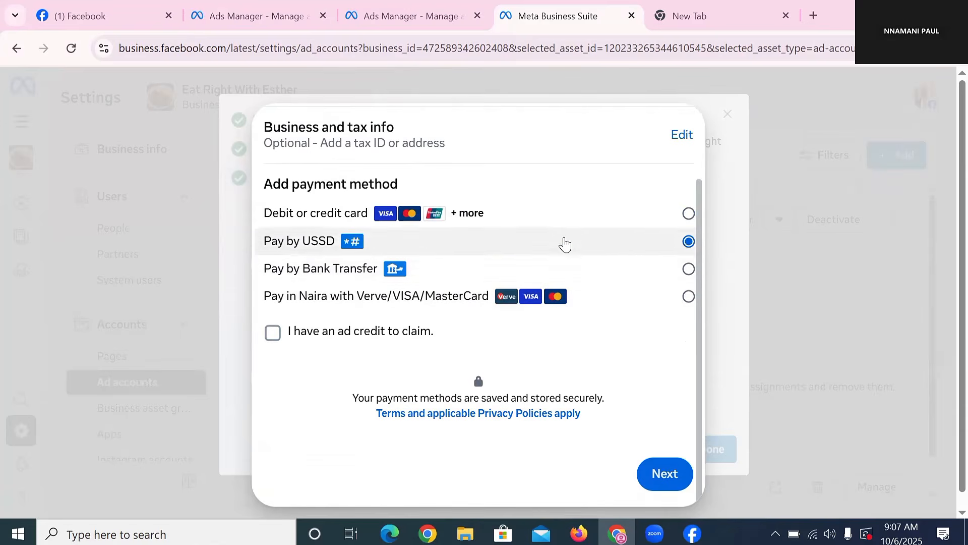
left_click(584, 296)
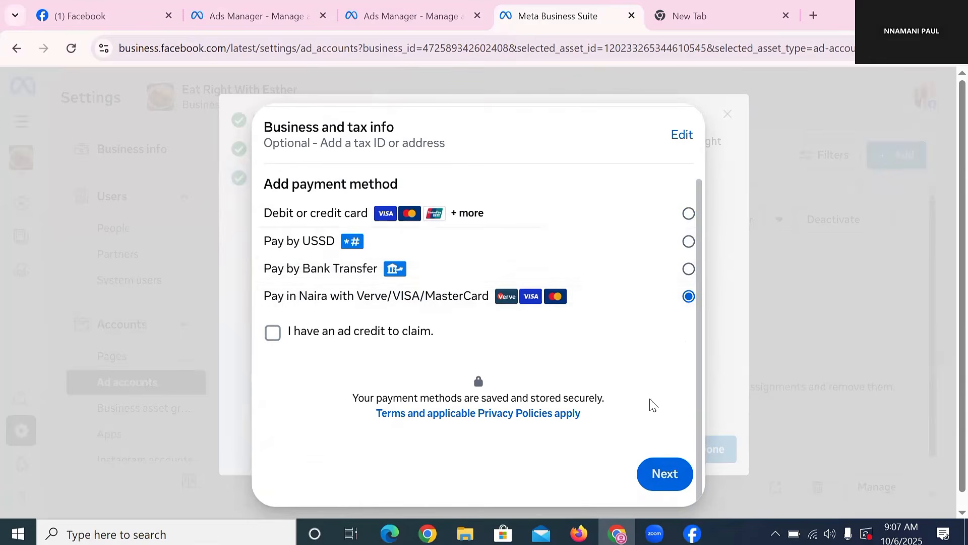
left_click(625, 273)
left_click(661, 484)
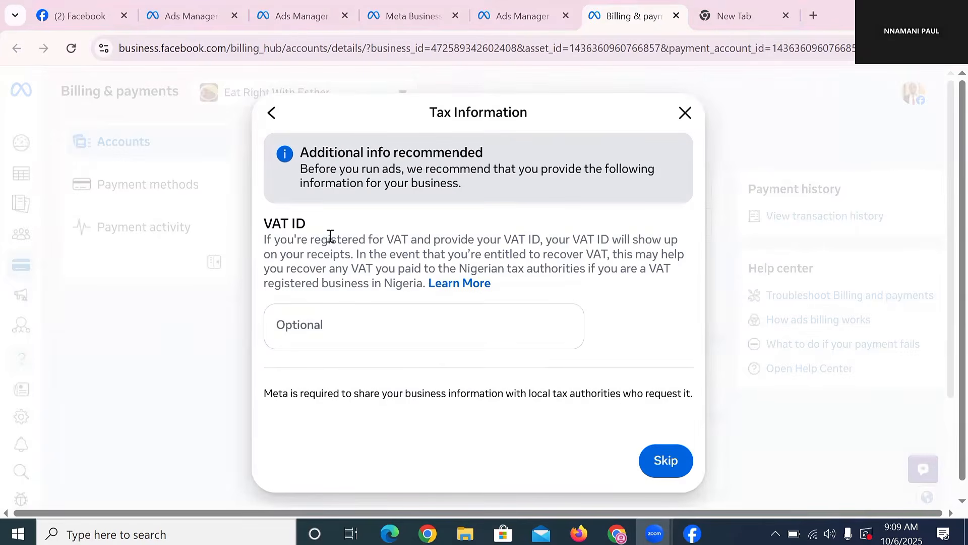
- Skip the optional VAT ID in the tax information
left_click(658, 457)
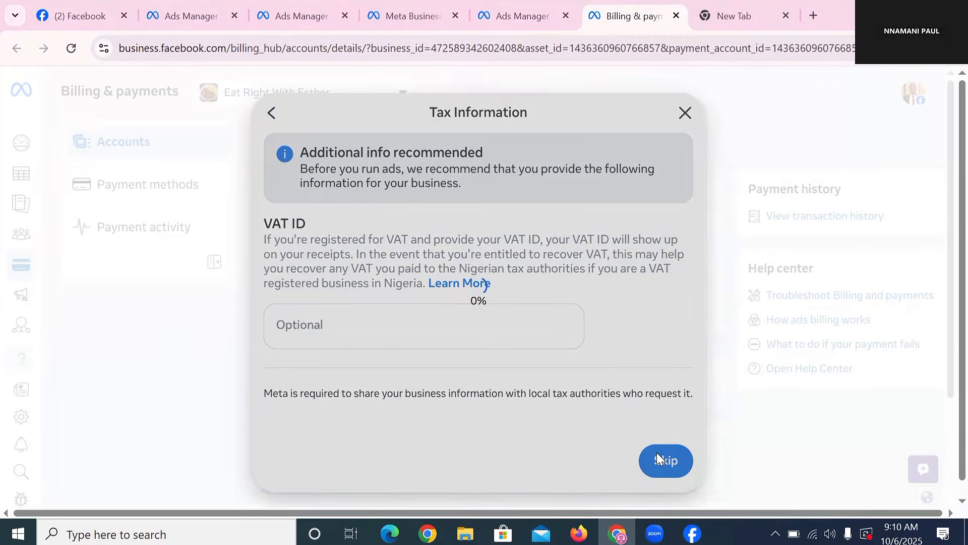